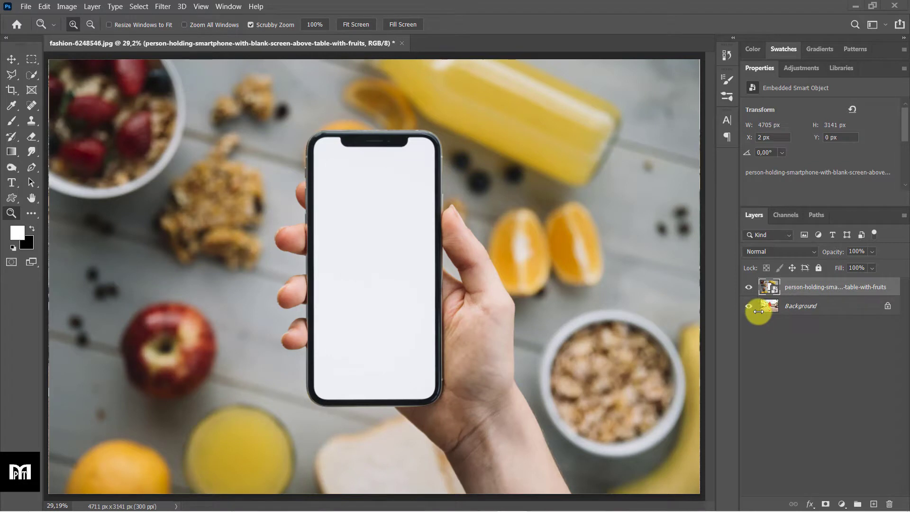
Quick-select the hand and phone, subtracting the gap beside the thumb
left_click(749, 288)
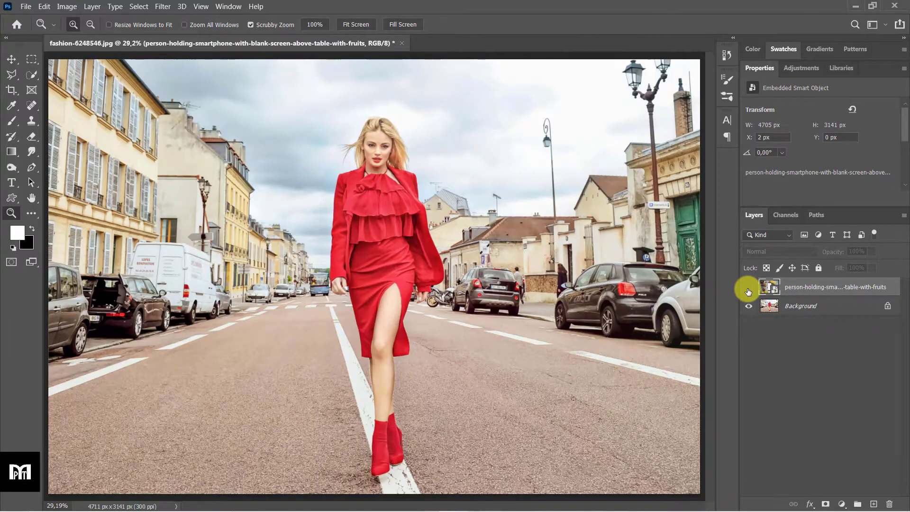
left_click(748, 287)
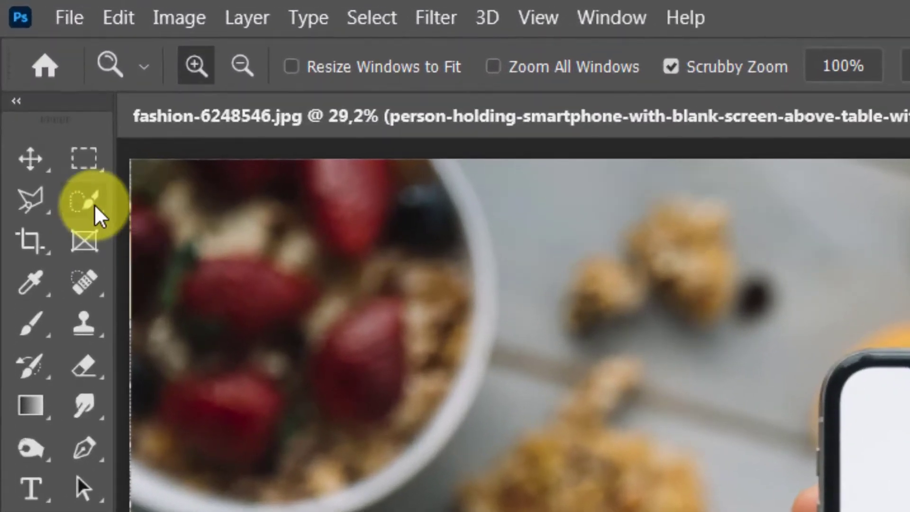
left_click(90, 203)
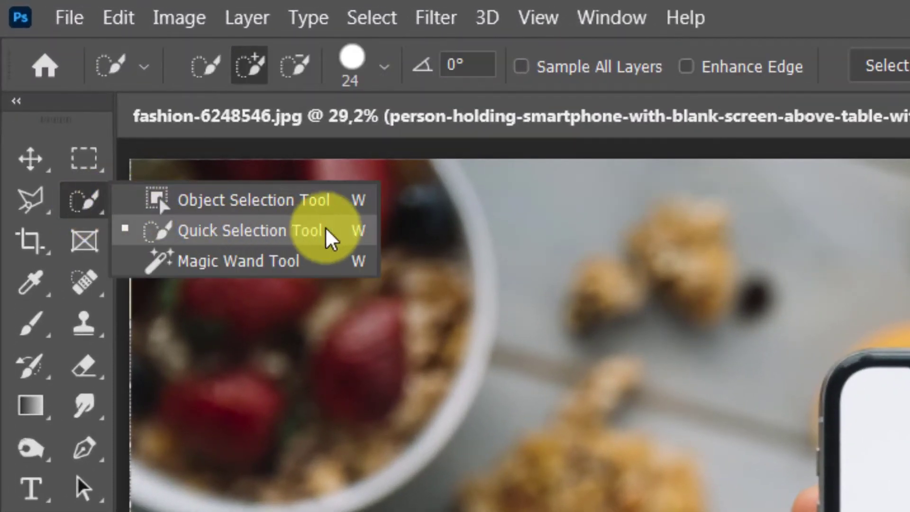
left_click(338, 237)
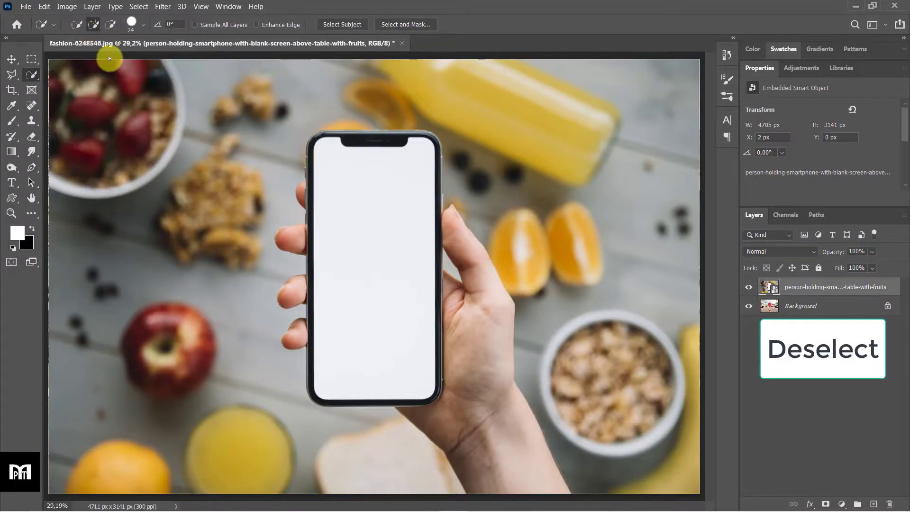
key("alt")
mouse_move(521, 491)
left_mouse_down()
mouse_move(464, 391)
mouse_move(313, 333)
mouse_move(311, 293)
mouse_move(283, 294)
mouse_move(313, 252)
mouse_move(282, 231)
mouse_move(309, 218)
mouse_move(318, 185)
mouse_move(310, 148)
mouse_move(320, 133)
mouse_move(380, 133)
mouse_move(439, 216)
mouse_move(346, 213)
left_mouse_up()
left_click(448, 266, "alt")
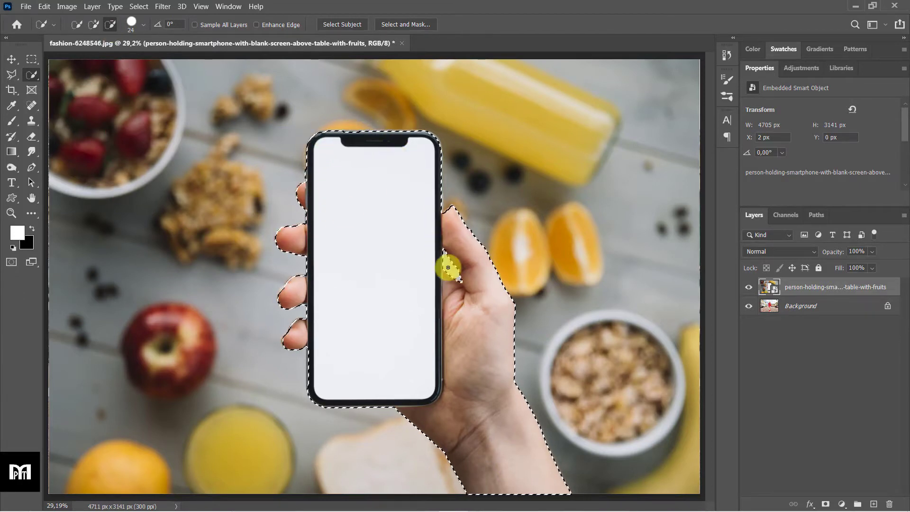
Refine the phone edges in Select and Mask using the Overlay view and the refine brush
left_click(395, 24)
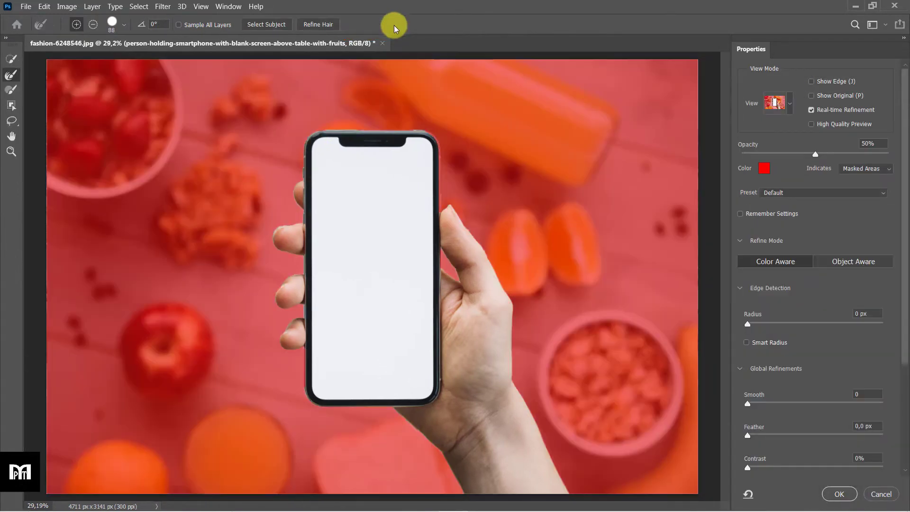
left_click(775, 104)
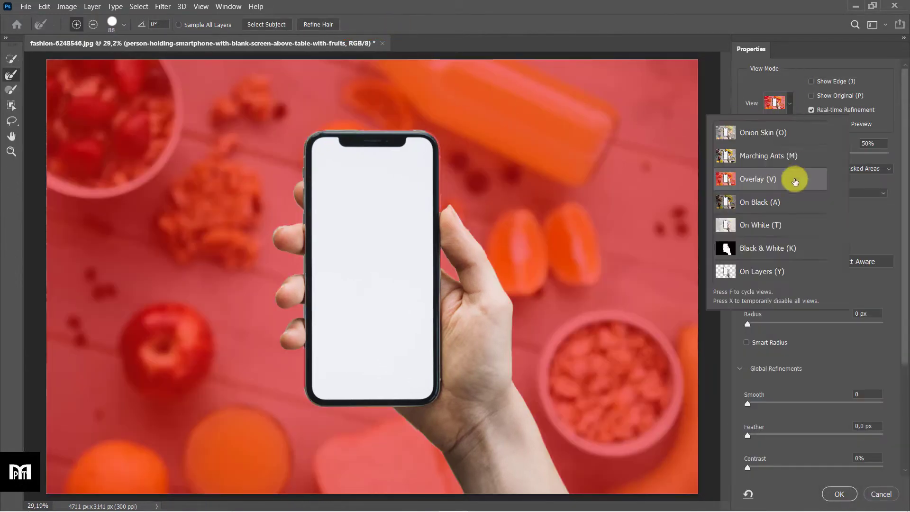
left_click(789, 108)
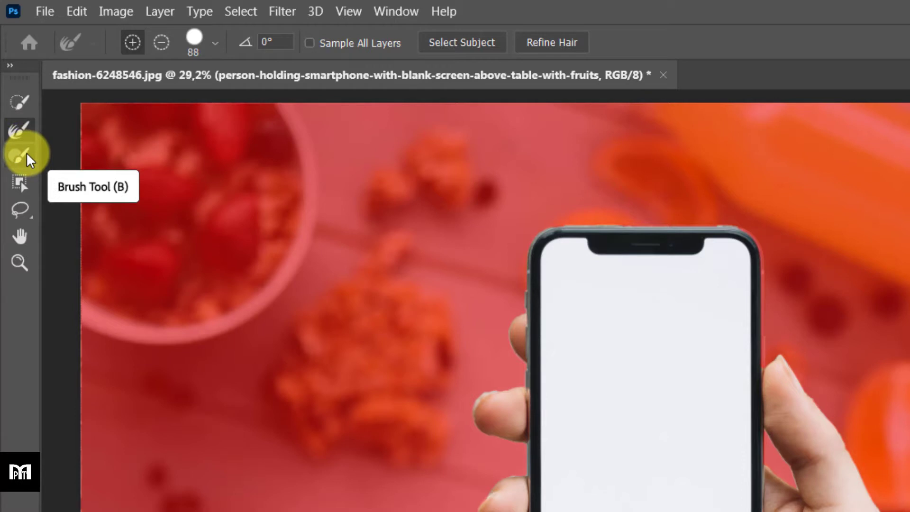
left_click(27, 152)
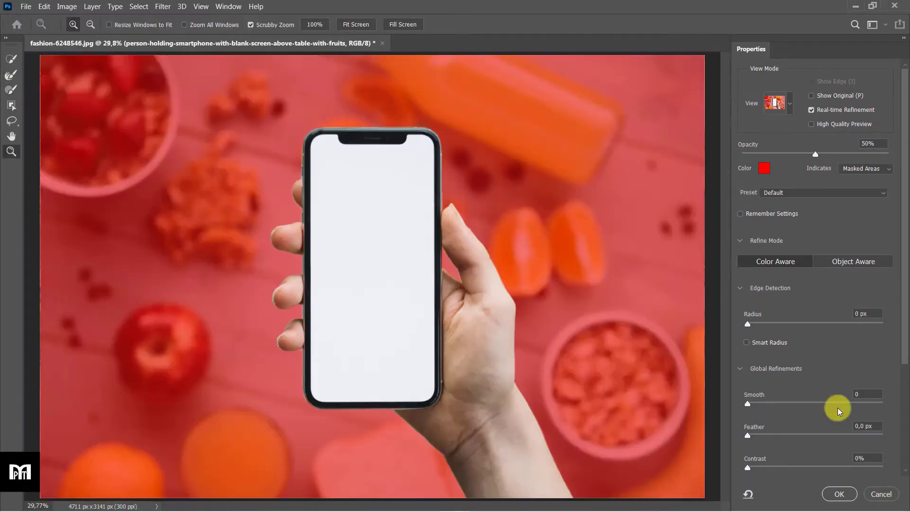
scroll(837, 406, "down", 5)
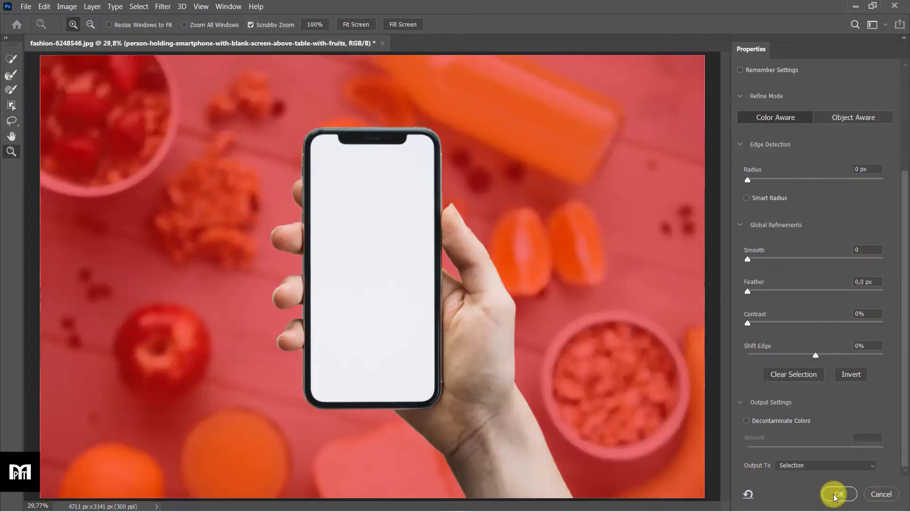
Accept the refined selection and turn it into a layer mask that hides the fruit table
left_click(837, 494)
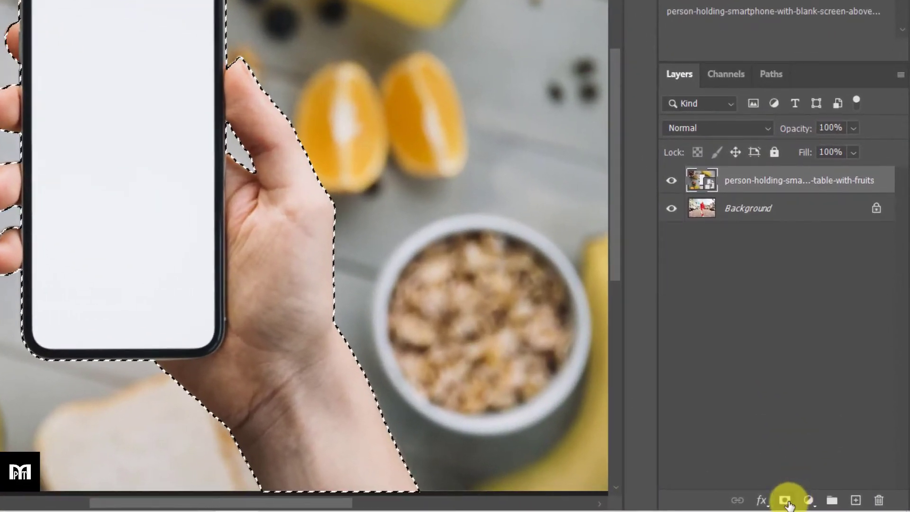
left_click(786, 501)
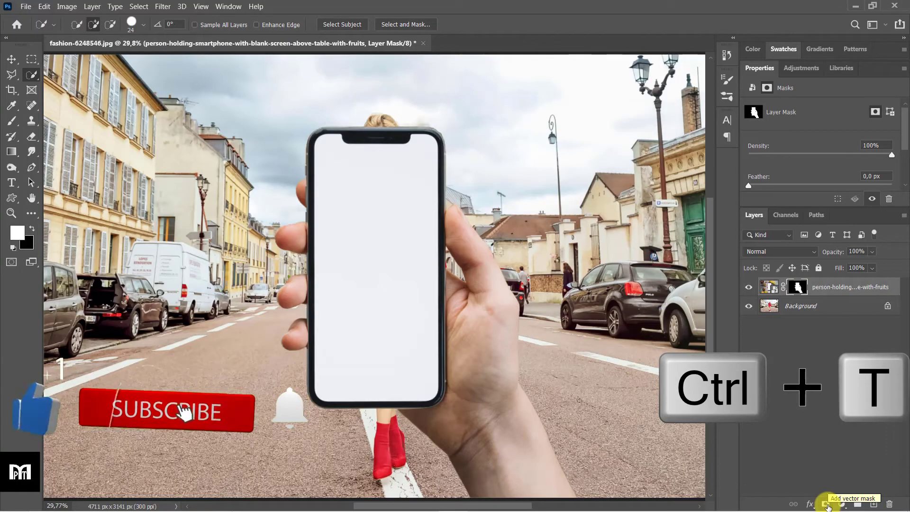
right_click(11, 120)
left_click(57, 123)
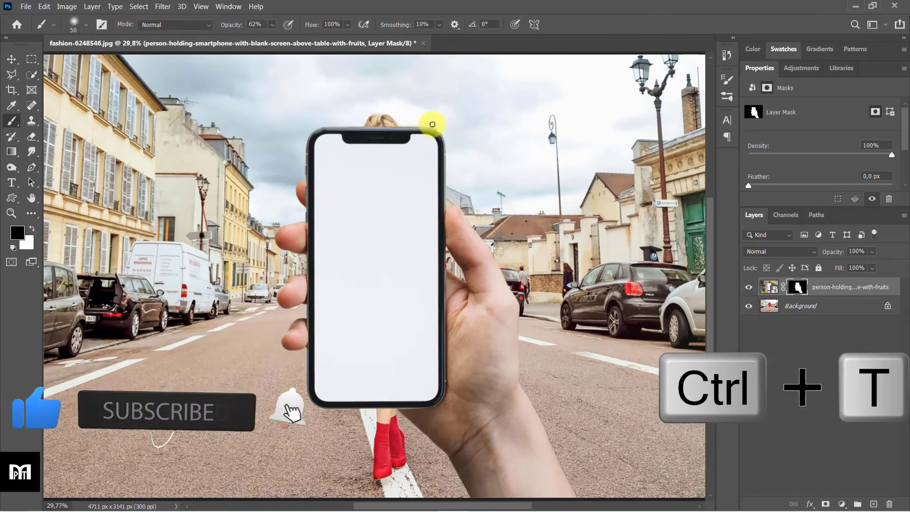
key("x")
Scale the hand-and-phone layer down to 84.60% and centre it over the street
key("ctrl+t")
left_click_drag(372, 53, 376, 129)
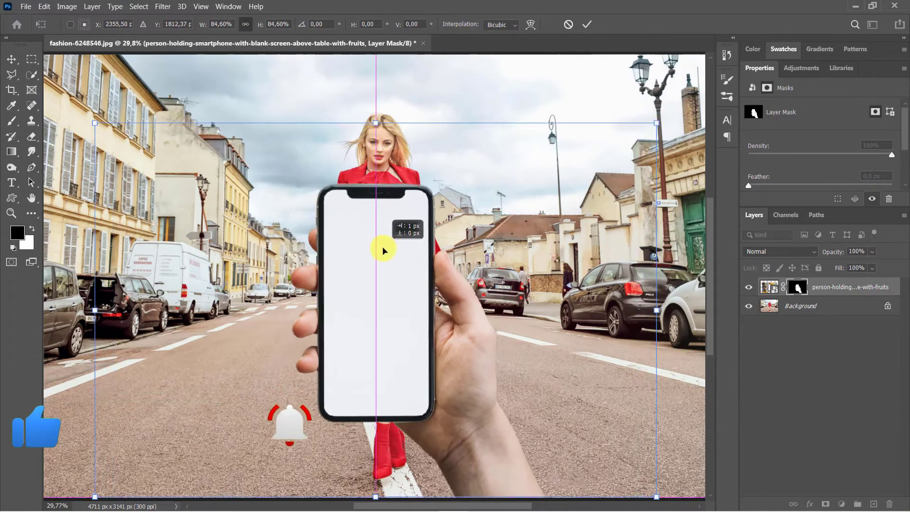
left_click_drag(386, 280, 374, 280)
left_click(587, 24)
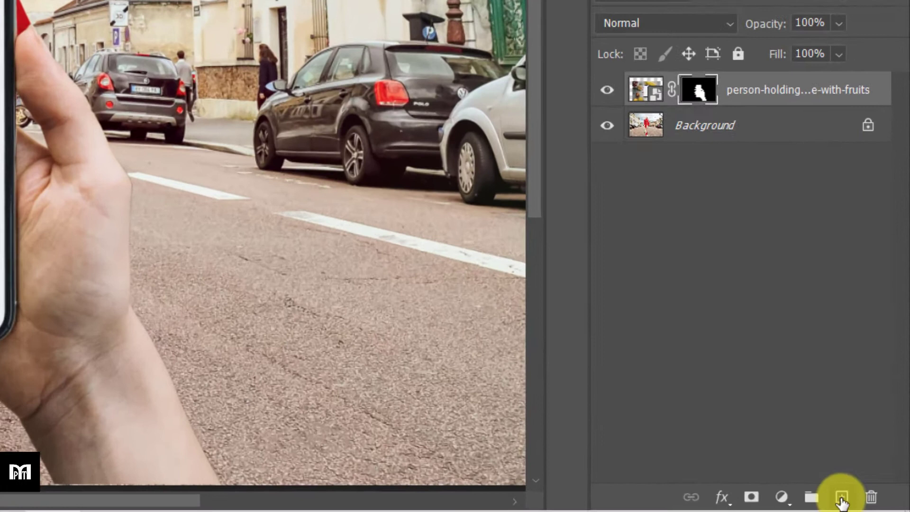
Add Layer 1 and quick-select the phone's blank screen on the hand-and-phone layer
left_click(874, 504)
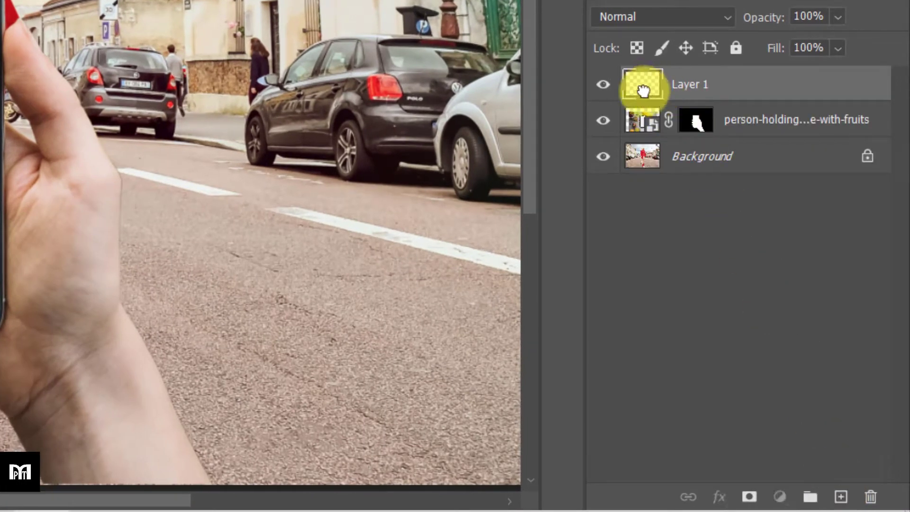
left_click_drag(642, 89, 647, 125)
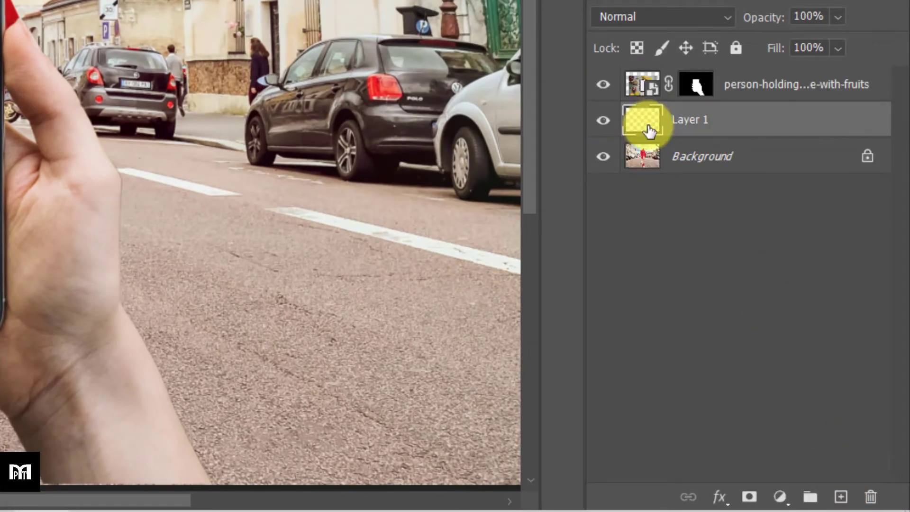
left_click(646, 84)
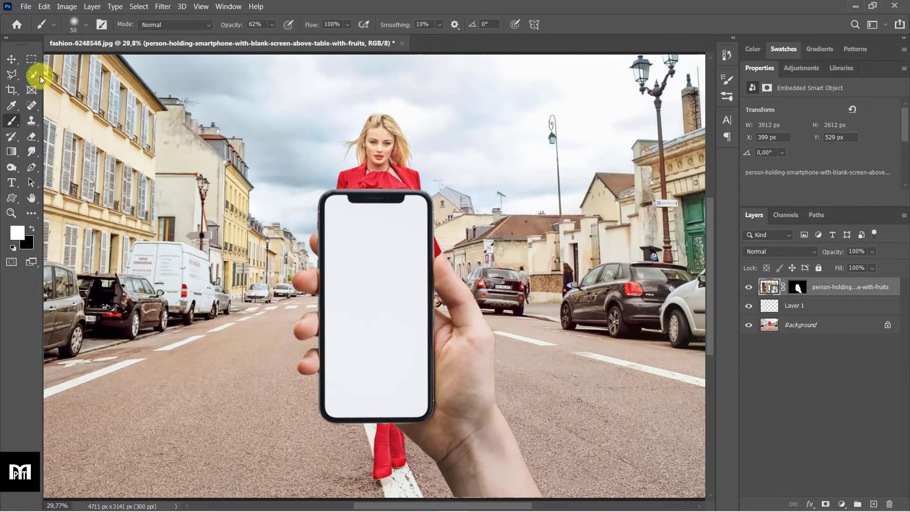
left_click(33, 74)
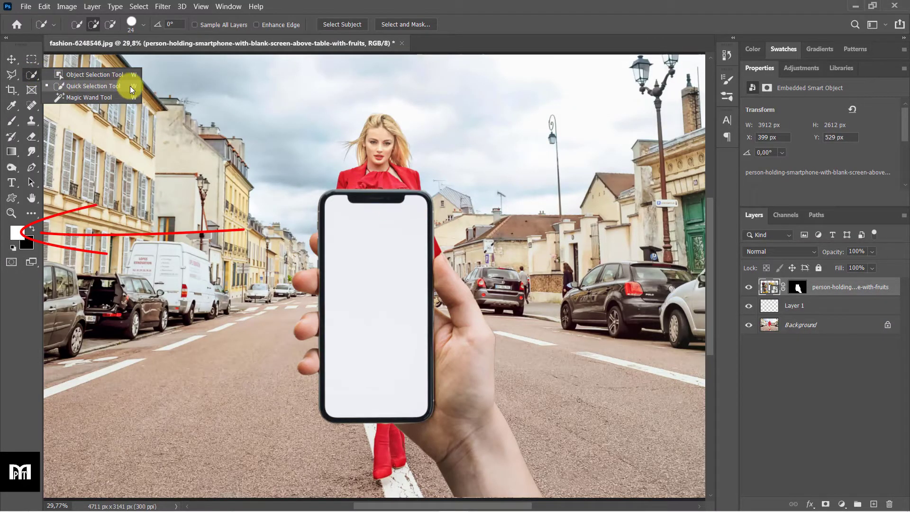
left_click(130, 86)
left_click(395, 388)
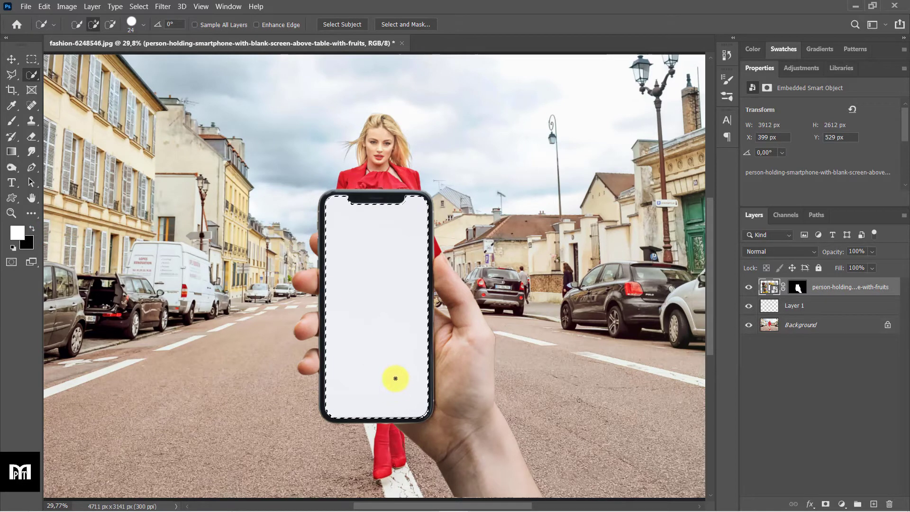
Move Layer 1 to the top, fill the screen selection with white, and deselect
left_click_drag(772, 301, 782, 285)
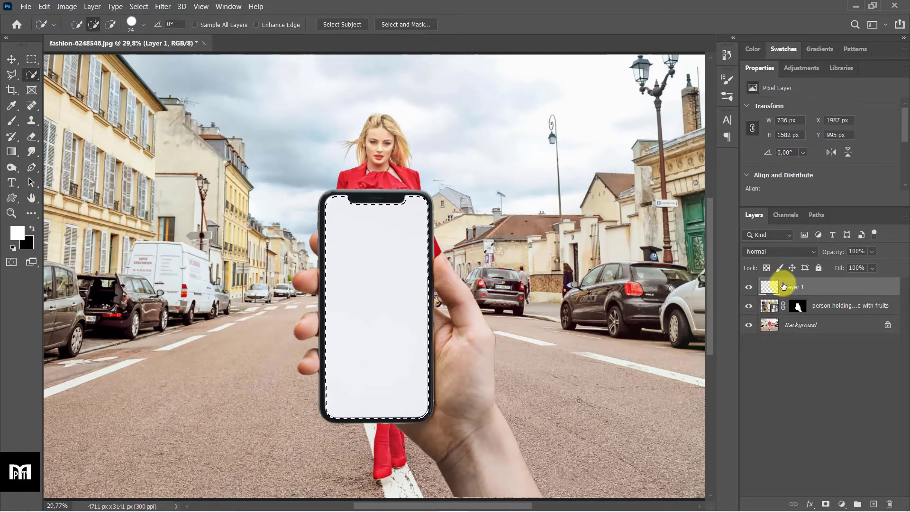
right_click(369, 281)
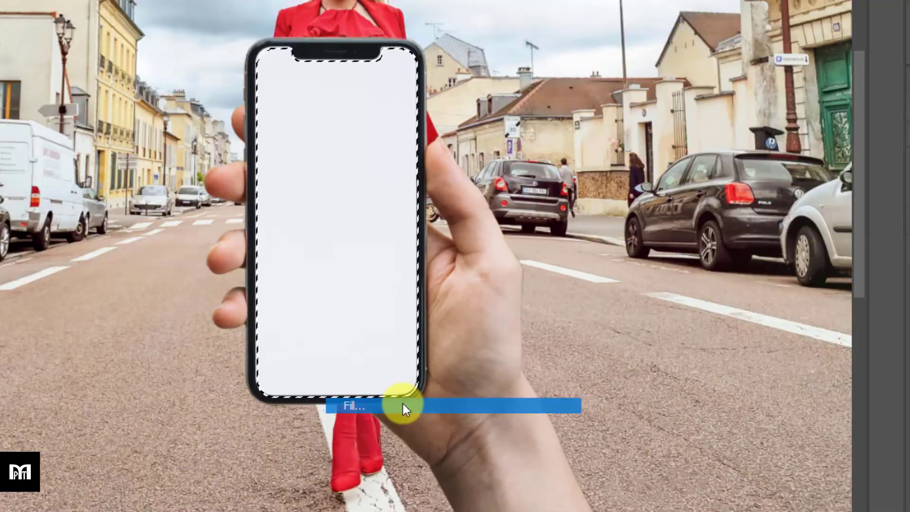
left_click(388, 424)
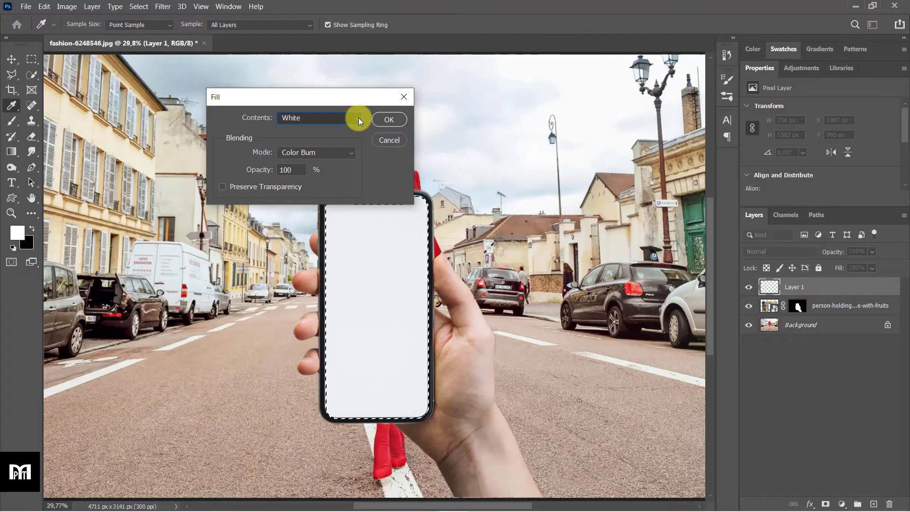
left_click(429, 104)
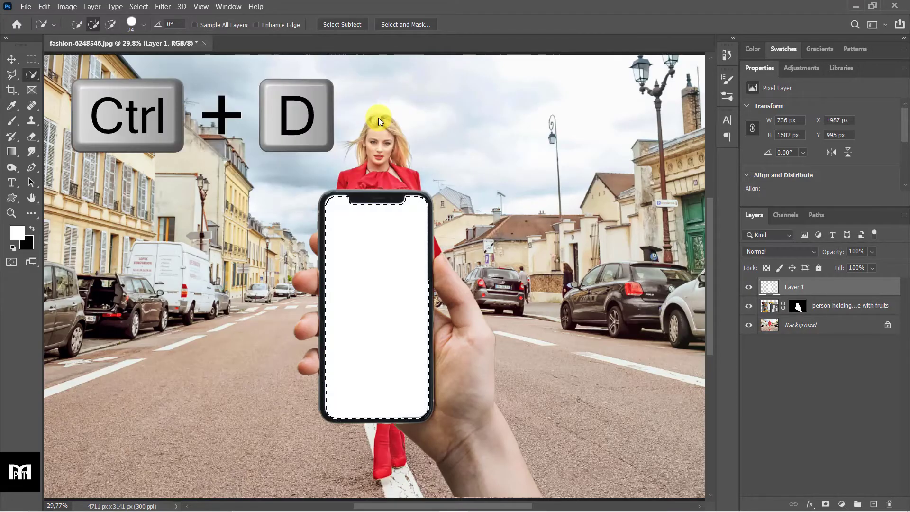
key("ctrl+d")
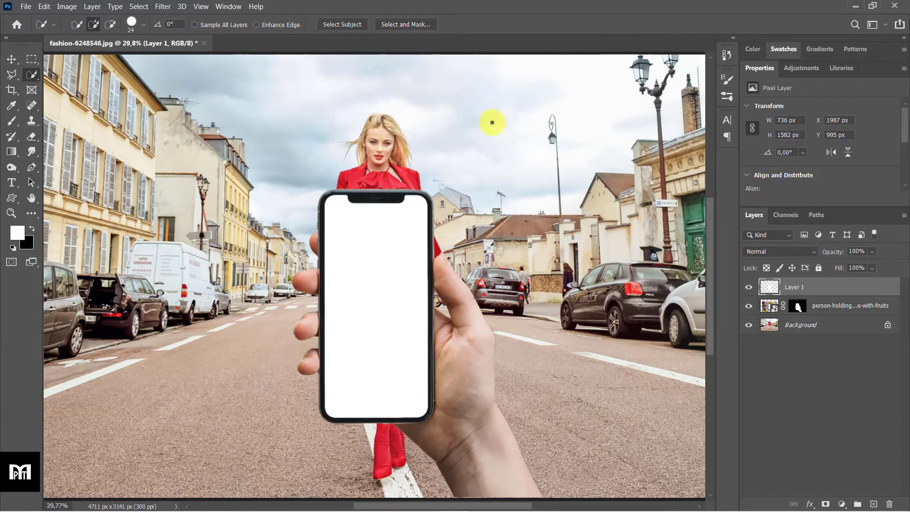
Duplicate the Background layer, move the copy to the top, and clip it to the white screen
left_click(830, 327)
right_click(796, 329)
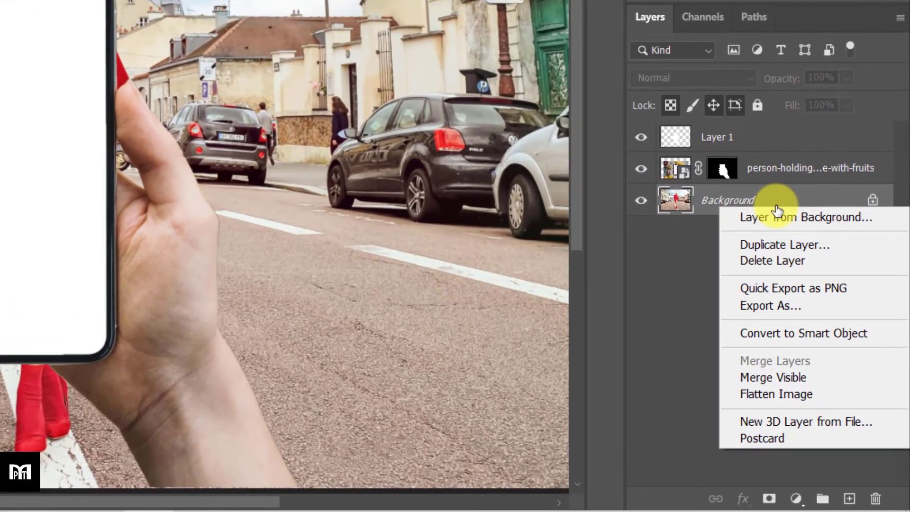
left_click(837, 244)
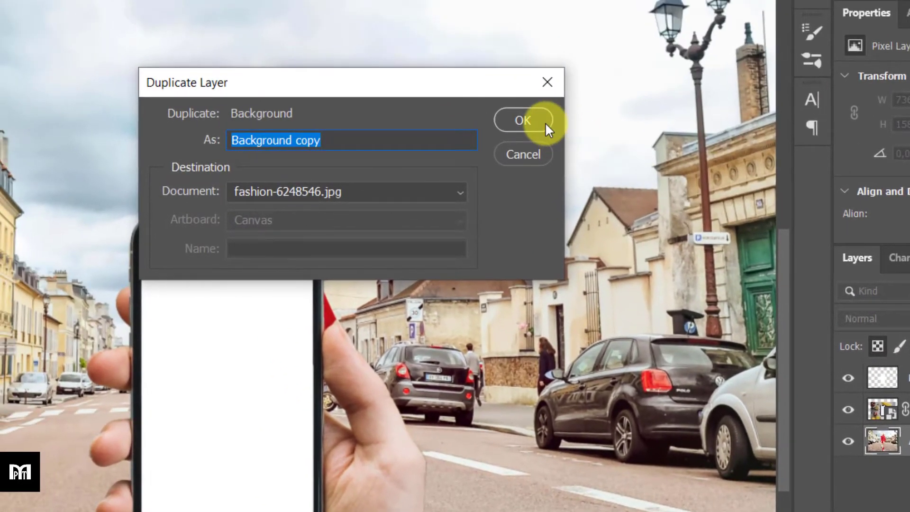
left_click(546, 123)
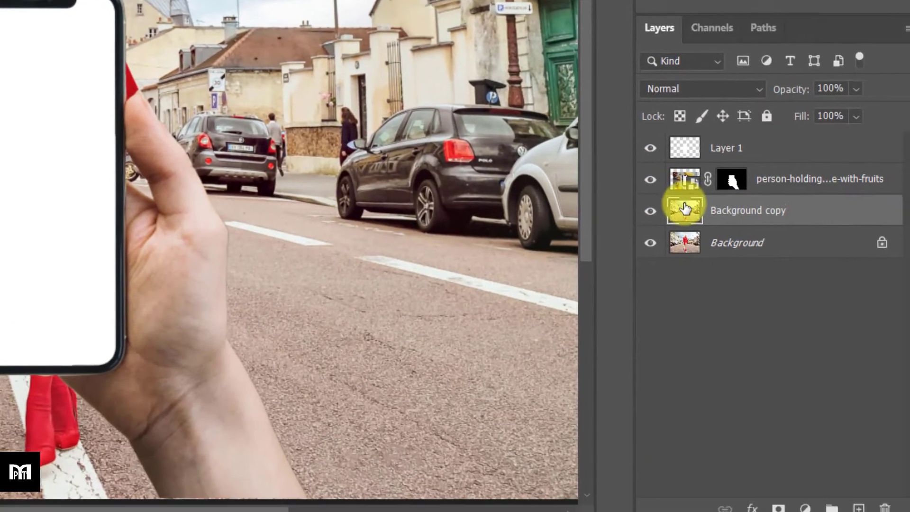
left_click_drag(883, 441, 894, 378)
left_click_drag(686, 137, 689, 135)
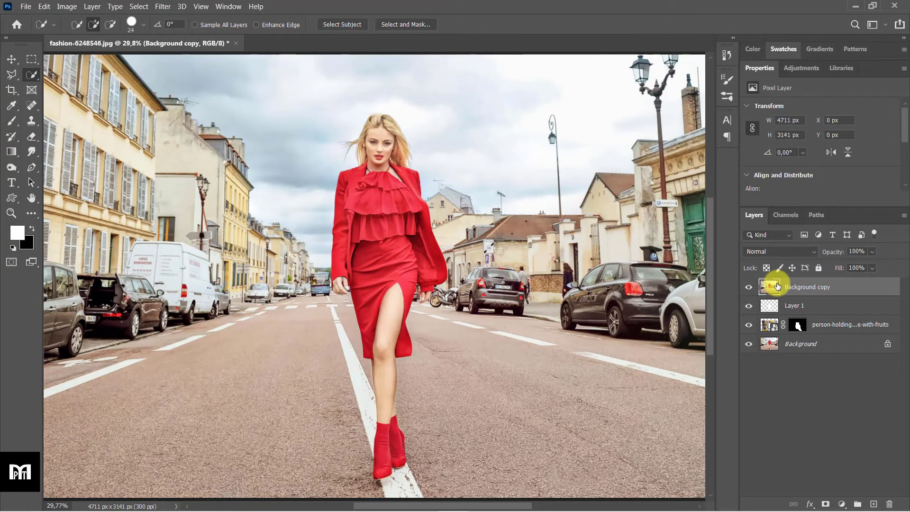
right_click(829, 290)
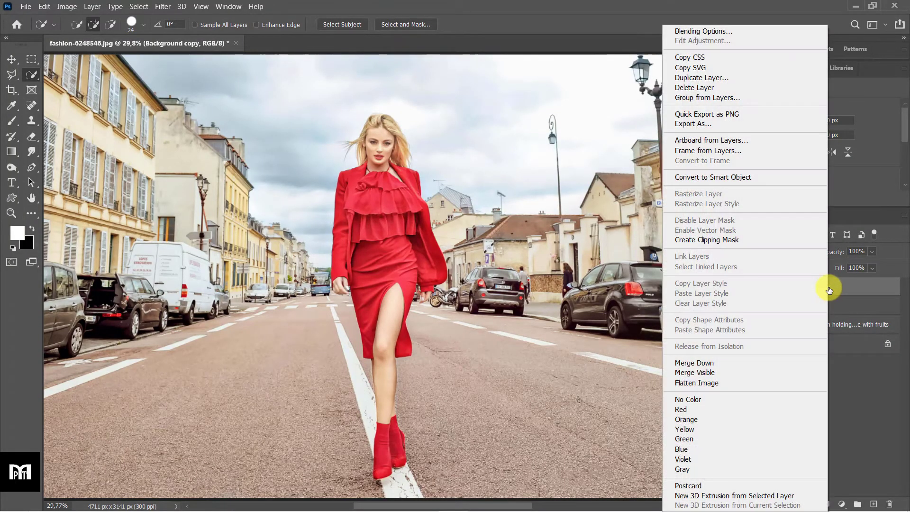
left_click(810, 241)
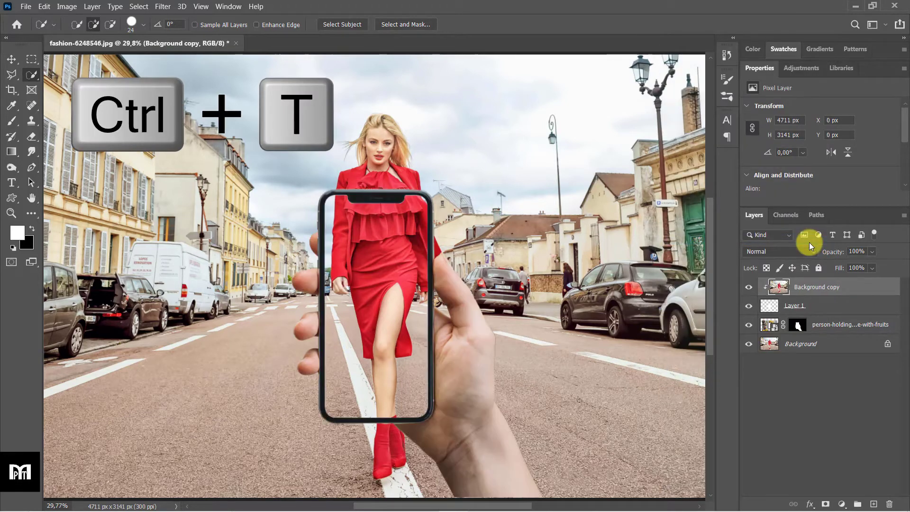
Scale the Background copy to 55.75% and nudge it left so the model fits the screen
key("ctrl+t")
left_click_drag(45, 56, 372, 177)
left_click_drag(375, 274, 383, 281)
key("shift+Left")
key("shift+Left")
key("shift+Left")
key("shift+Left")
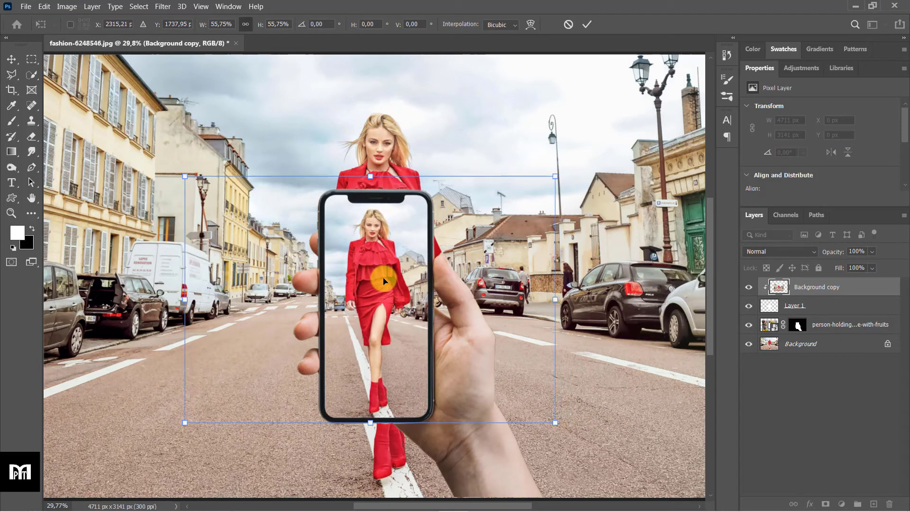
left_click(587, 24)
key("w")
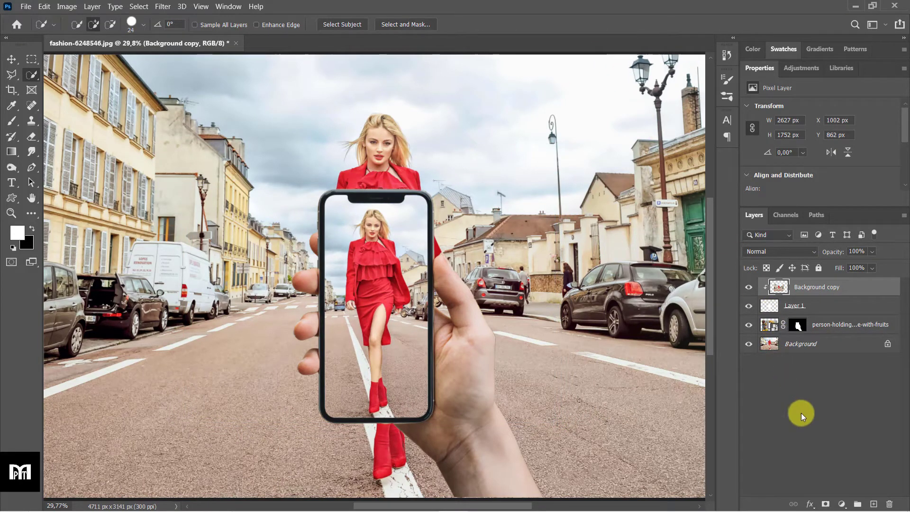
Add a Brightness/Contrast adjustment clipped to the street copy with brightness 30 and contrast 10
left_click(844, 506)
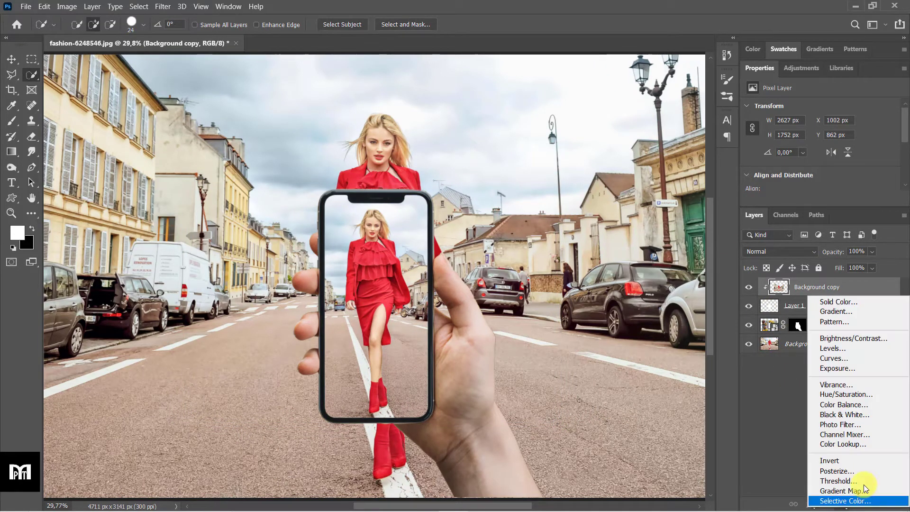
left_click(898, 343)
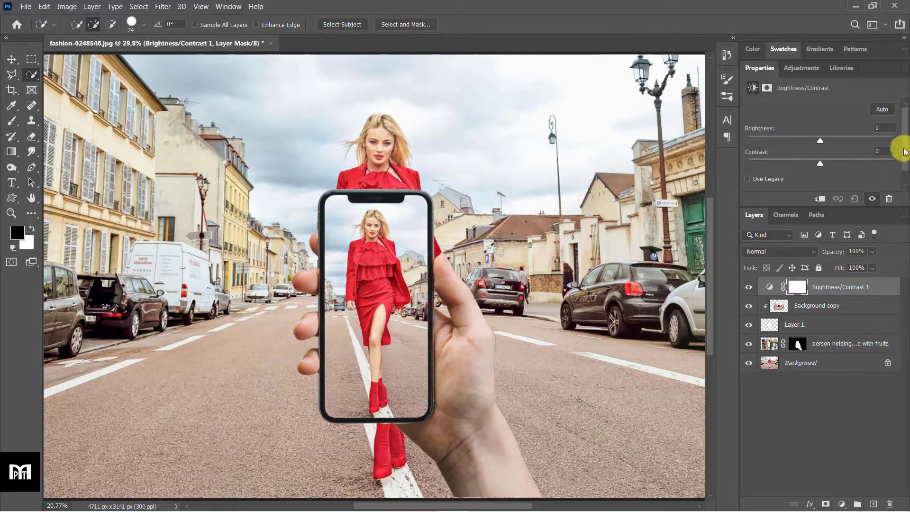
left_click_drag(906, 153, 906, 155)
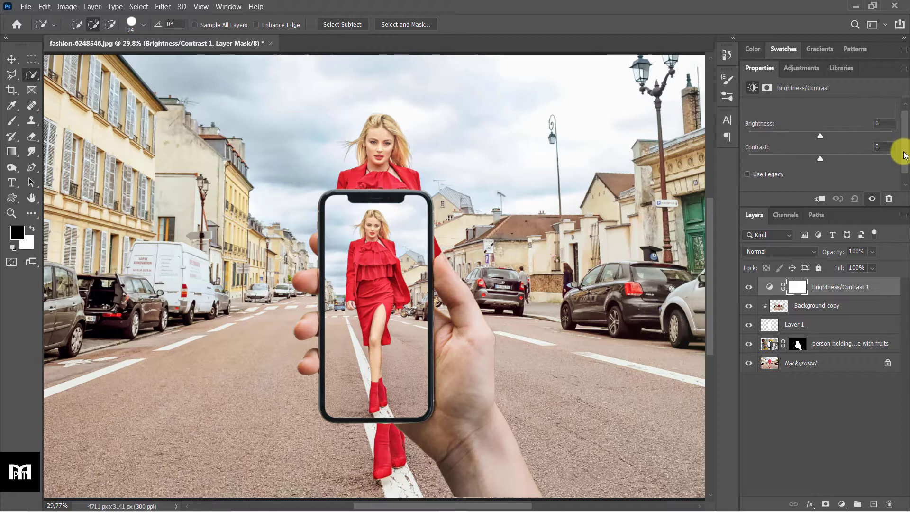
left_click(821, 199)
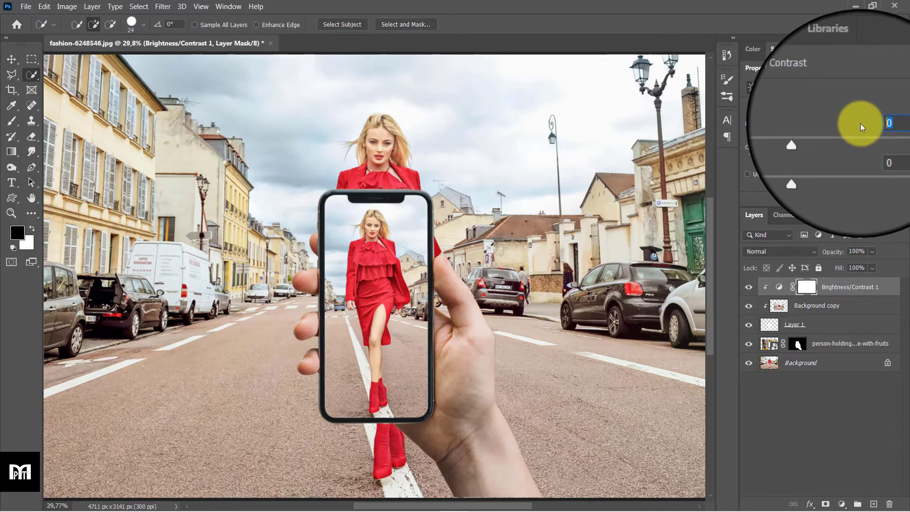
type("30")
key("Tab")
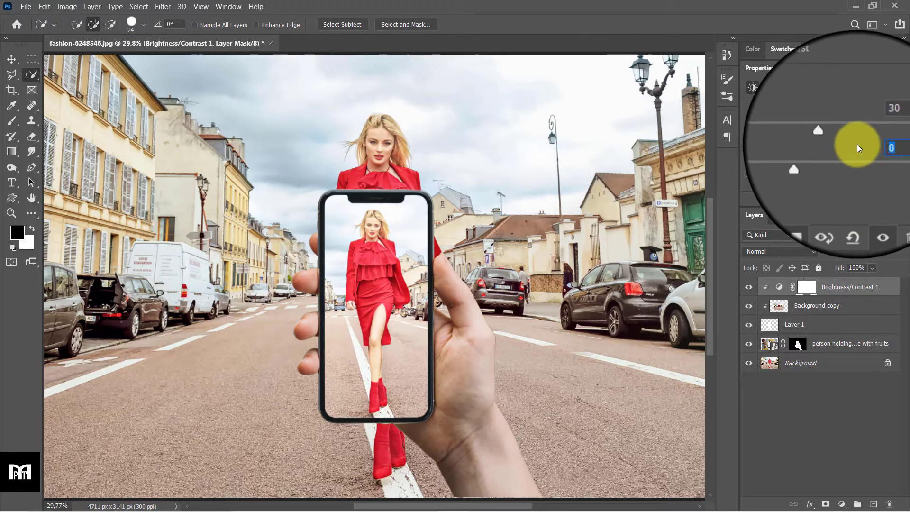
type("10")
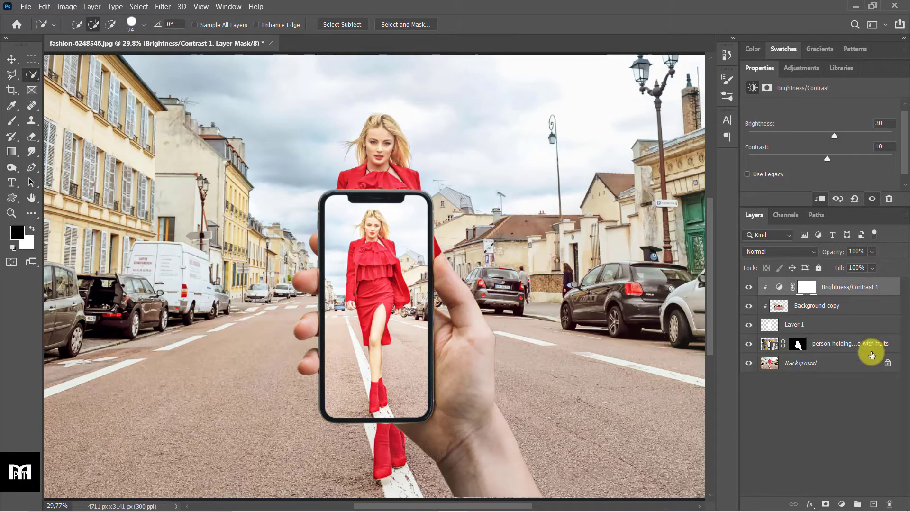
On a new Layer 2, draw a diagonal white foreground-to-transparent gradient streak across the phone
left_click(874, 505)
key("x")
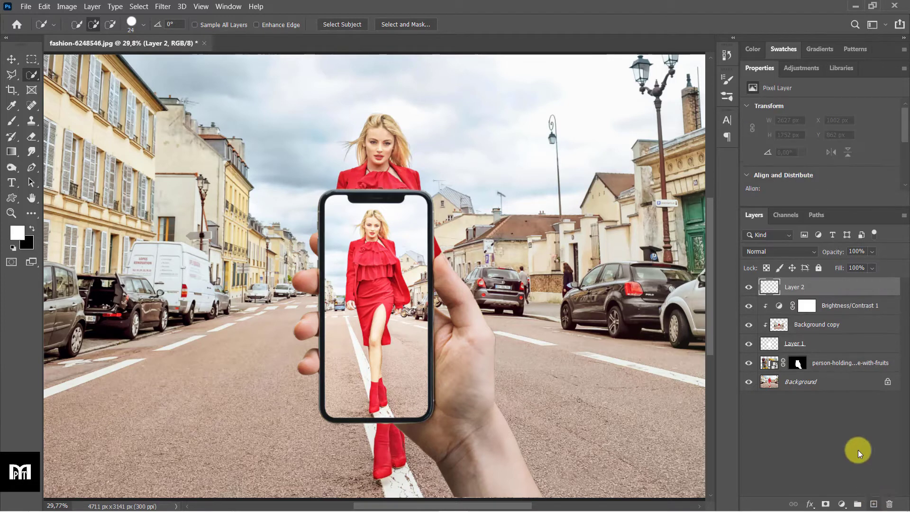
left_click(781, 309)
left_click(361, 243)
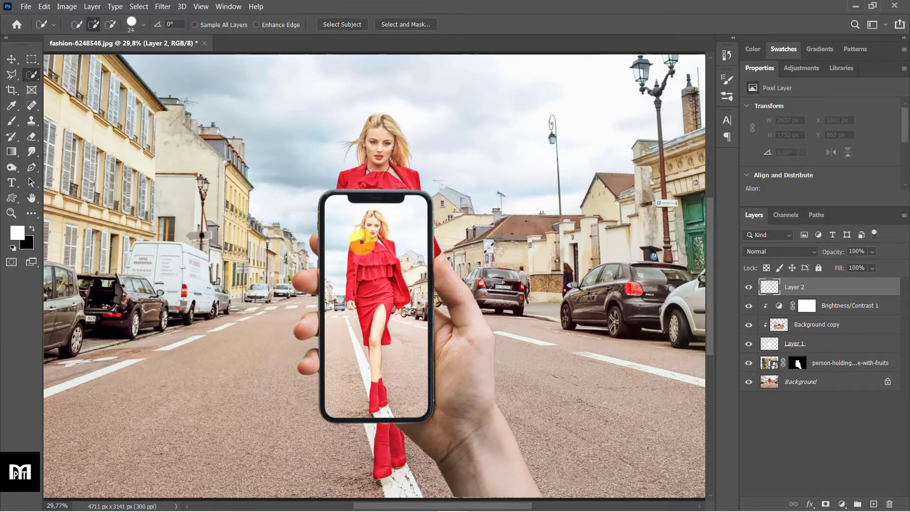
left_click(12, 152)
right_click(11, 152)
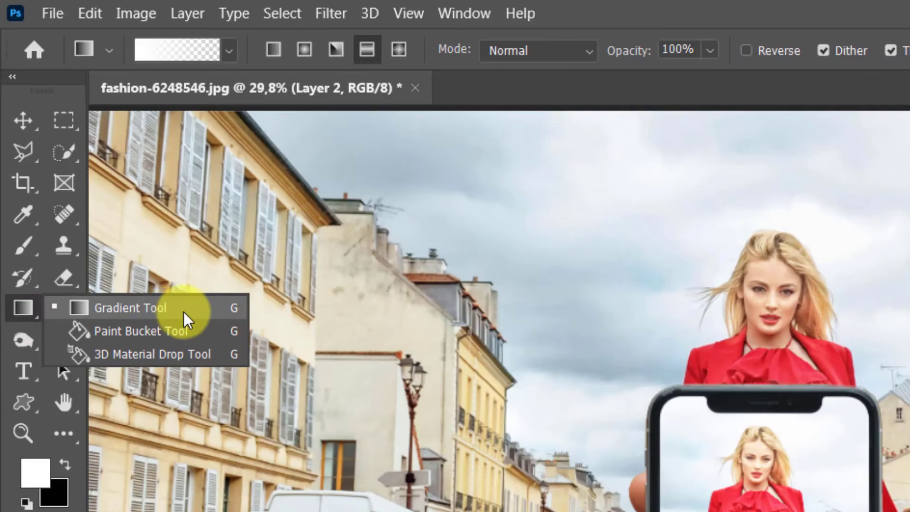
left_click(184, 312)
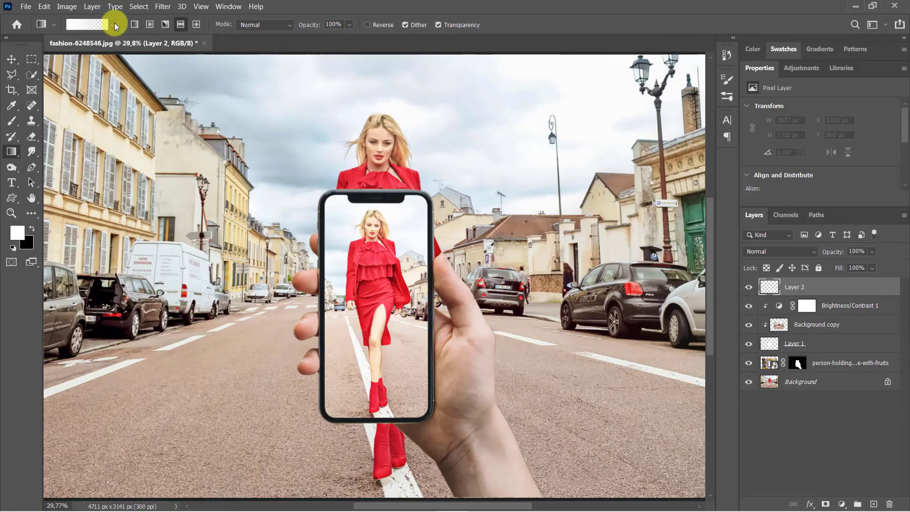
left_click(229, 51)
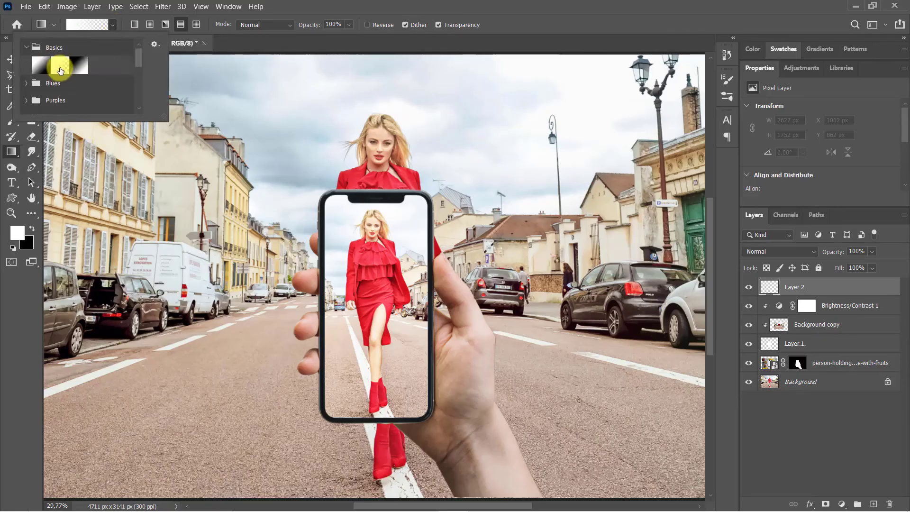
double_click(60, 71)
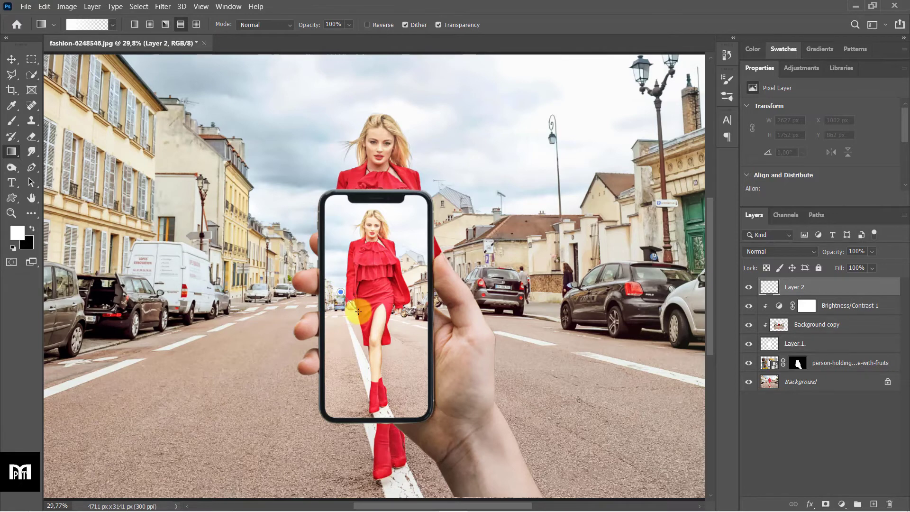
left_click_drag(341, 292, 362, 315)
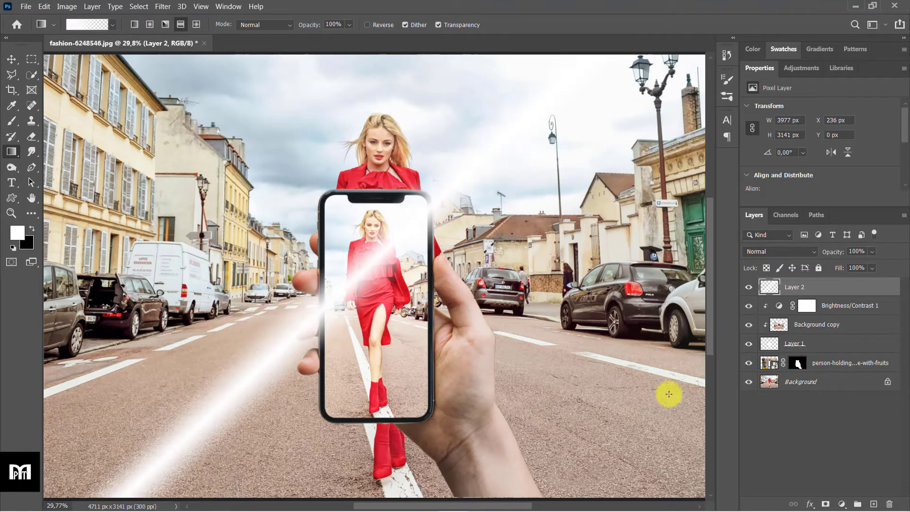
Clip the glare layer to the phone screen and lower its opacity to 60%
right_click(820, 287)
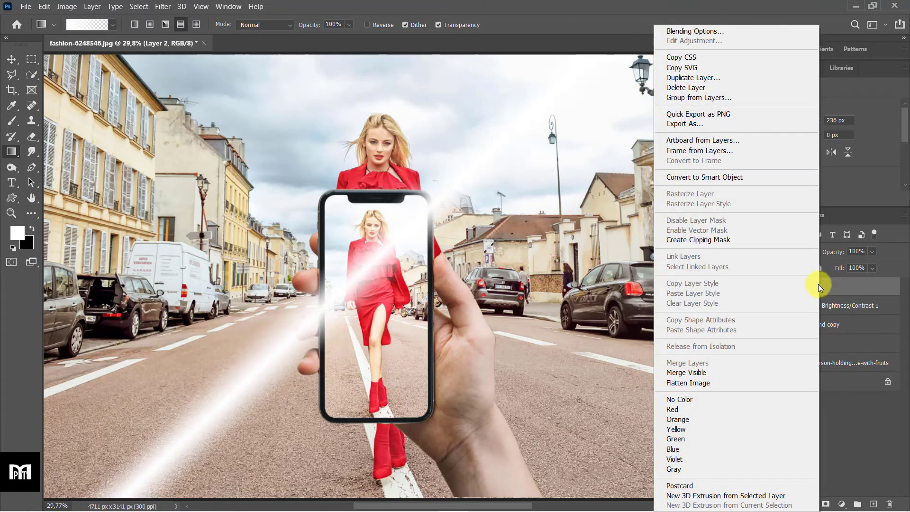
left_click(778, 241)
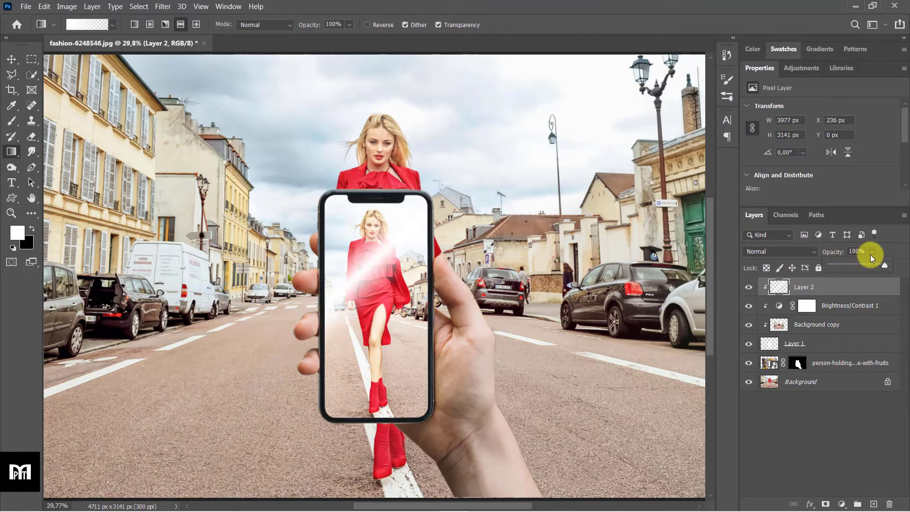
left_click(836, 254)
type("60")
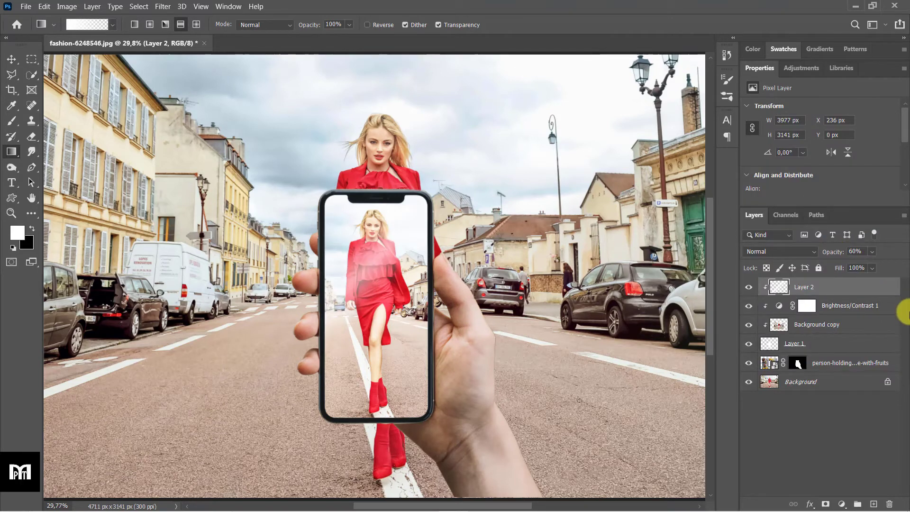
left_click(811, 387)
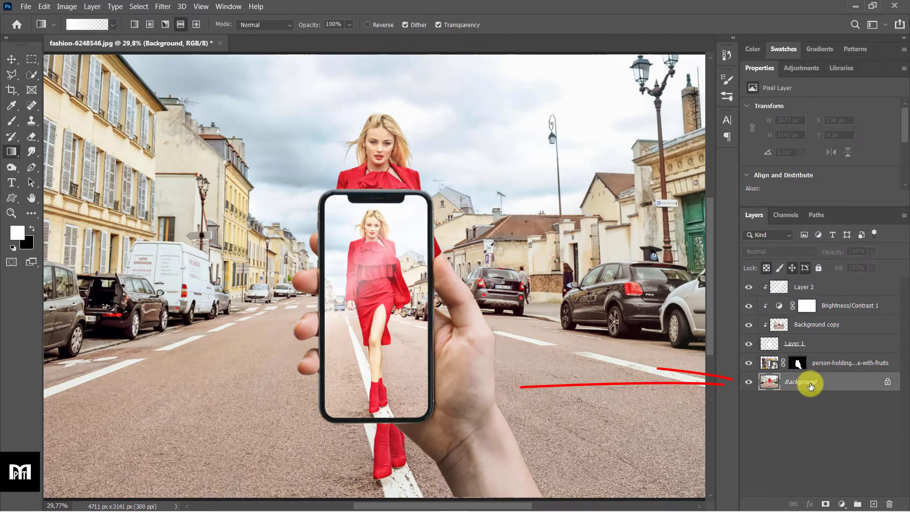
Apply Blur Gallery > Field Blur with a blur of 20 px to the Background street layer
left_click(166, 8)
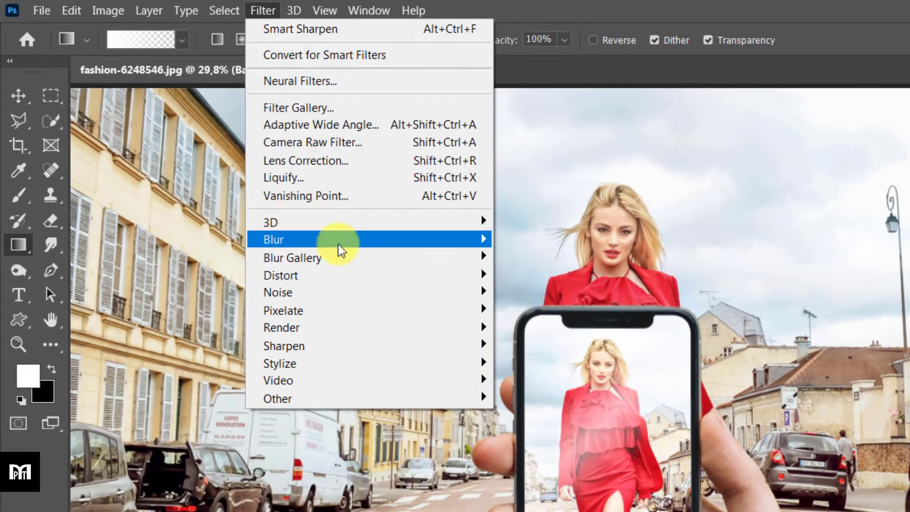
mouse_move(466, 258)
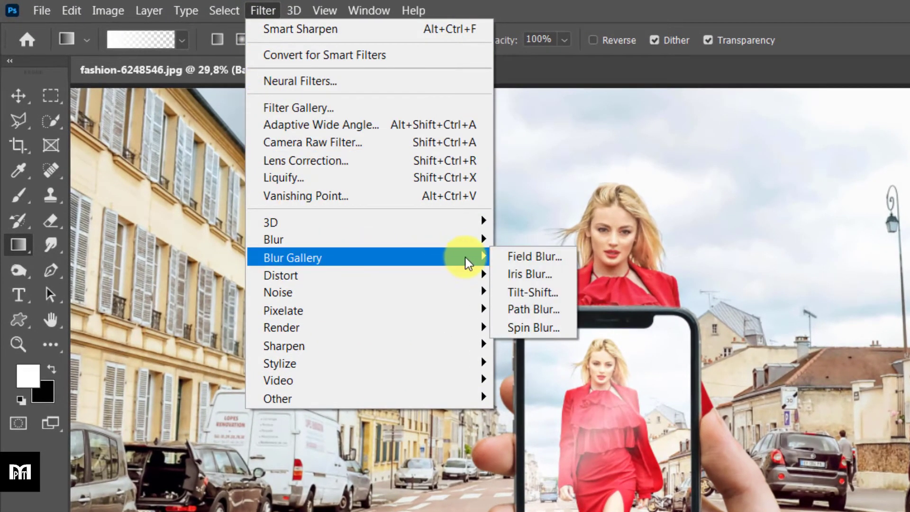
left_click(567, 262)
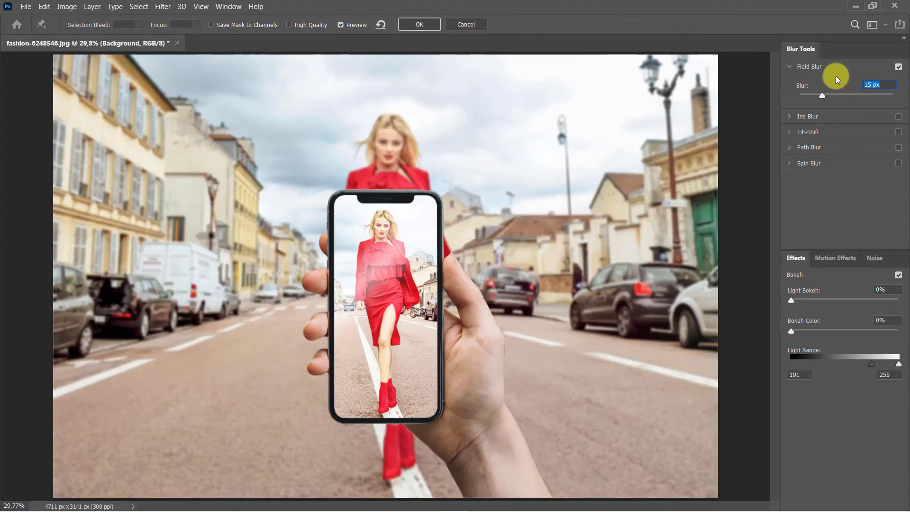
type("20")
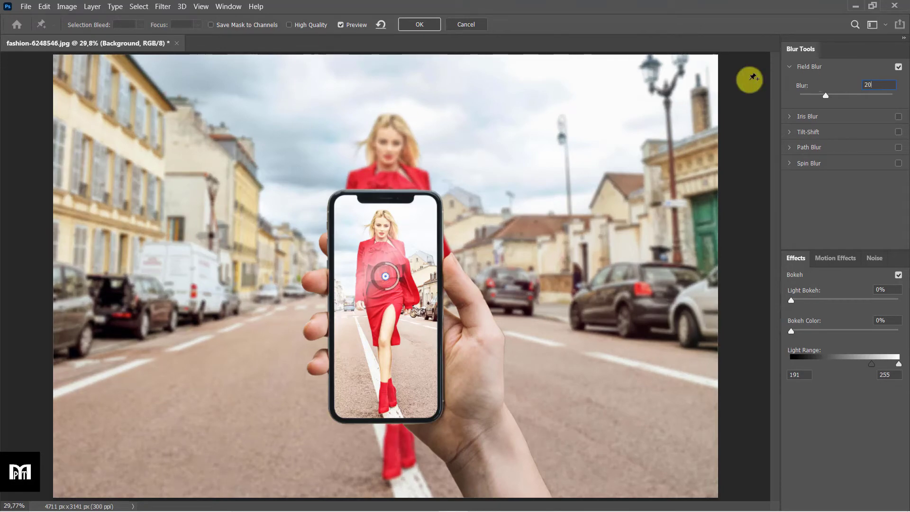
left_click(429, 27)
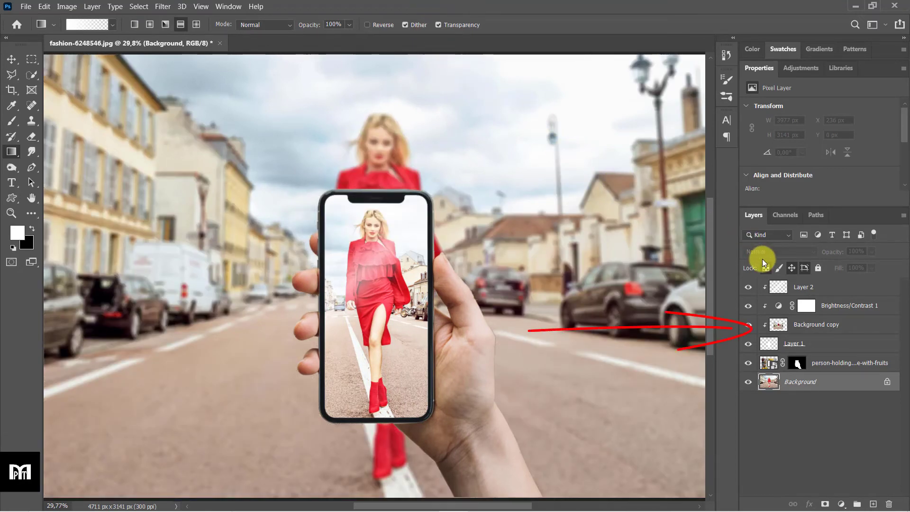
Add another Brightness/Contrast adjustment above the Background copy with contrast set to 15
left_click(824, 331)
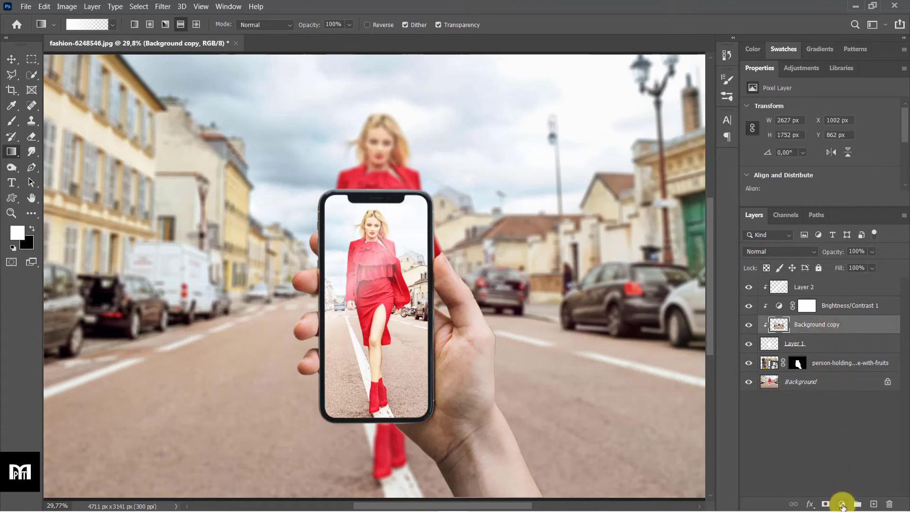
left_click(842, 504)
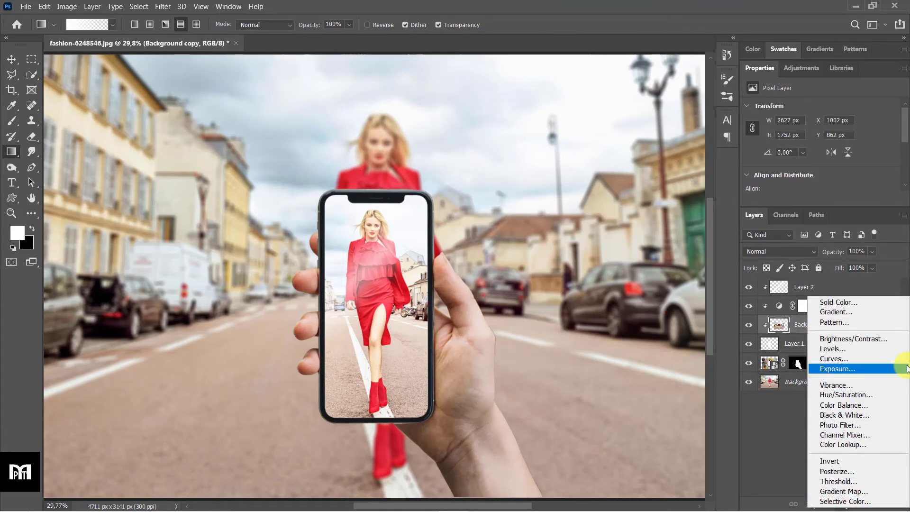
left_click(854, 338)
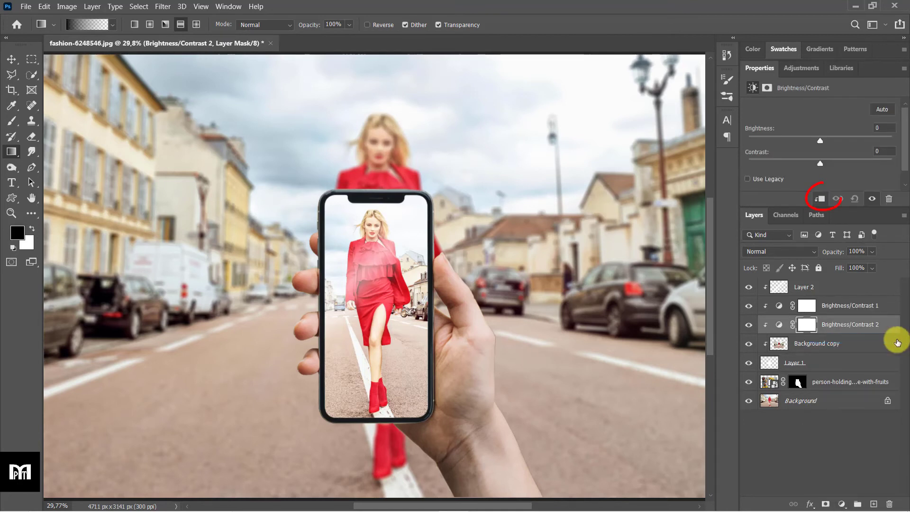
left_click(880, 150)
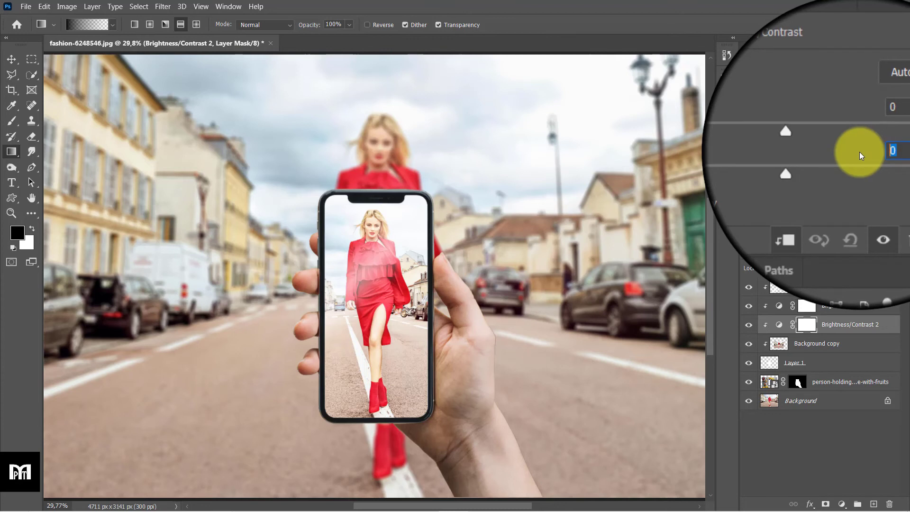
type("15")
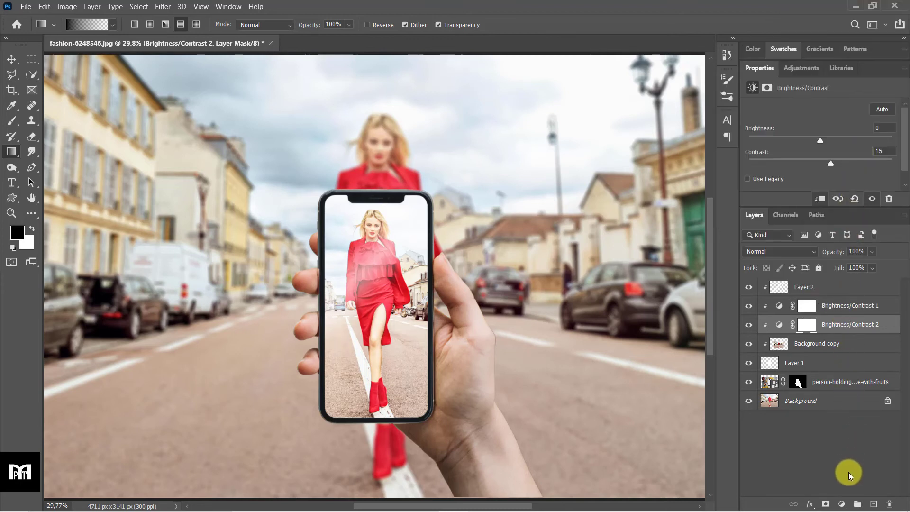
left_click(843, 504)
Add a Hue/Saturation adjustment with saturation set to +20 to intensify the red dress
left_click(885, 395)
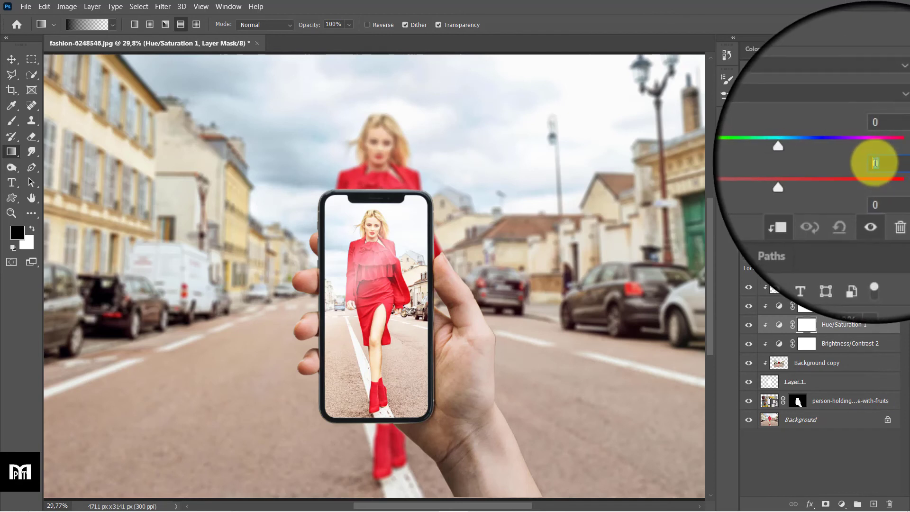
left_click(880, 163)
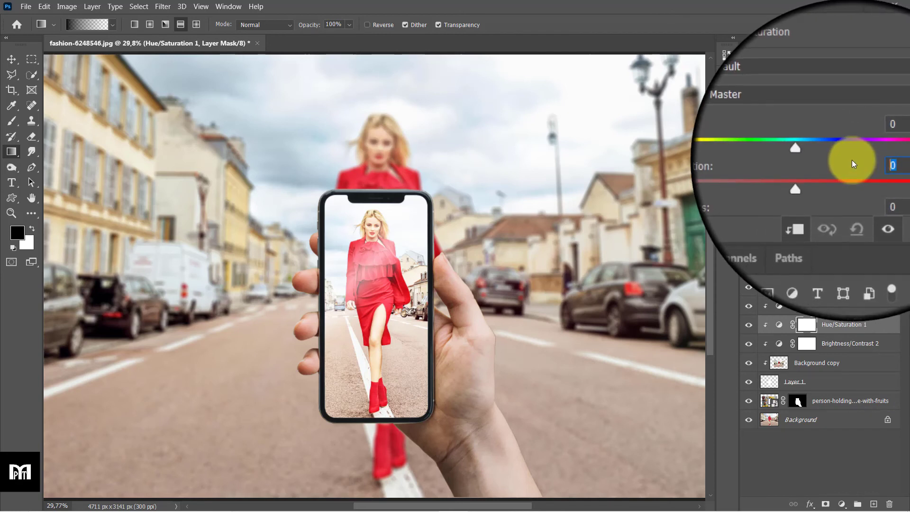
type("20")
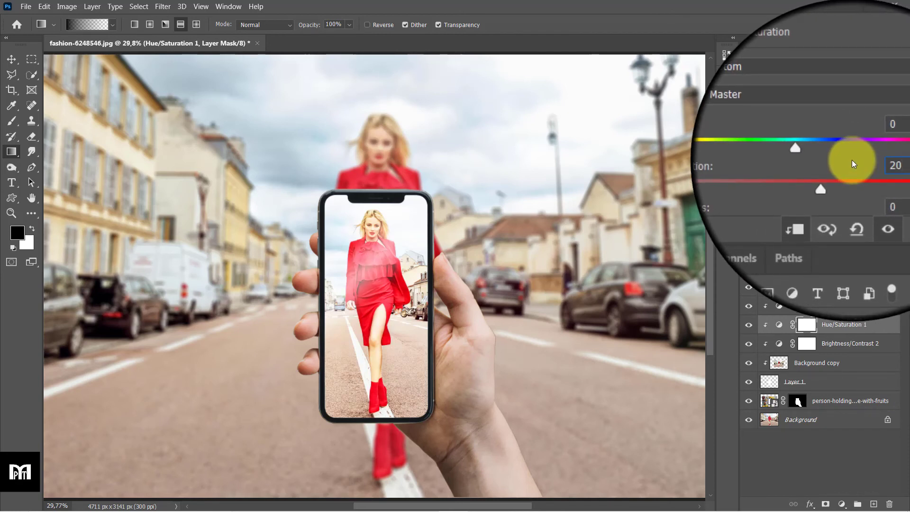
key("Return")
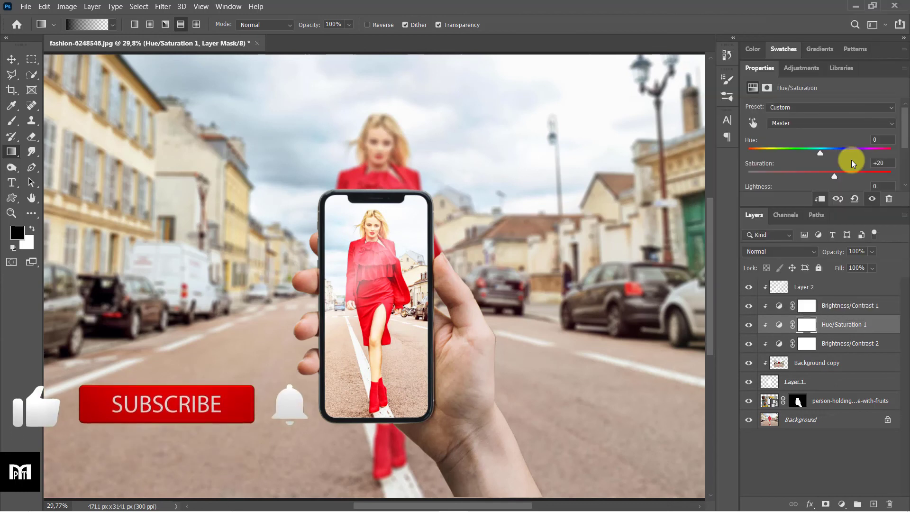